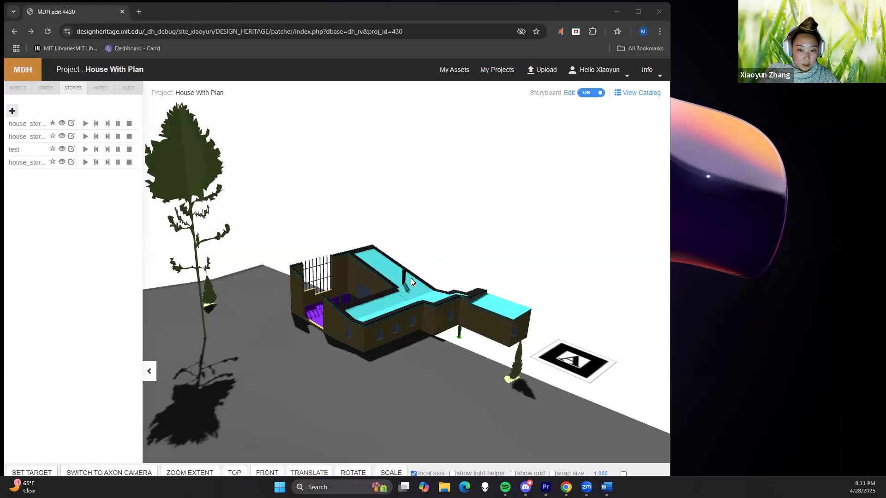
Turn off storyboard editing and view the default story in exhibit mode up to its second state, checking the page address
mouse_move(456, 262)
left_mouse_down()
mouse_move(459, 273)
mouse_move(457, 264)
left_mouse_up()
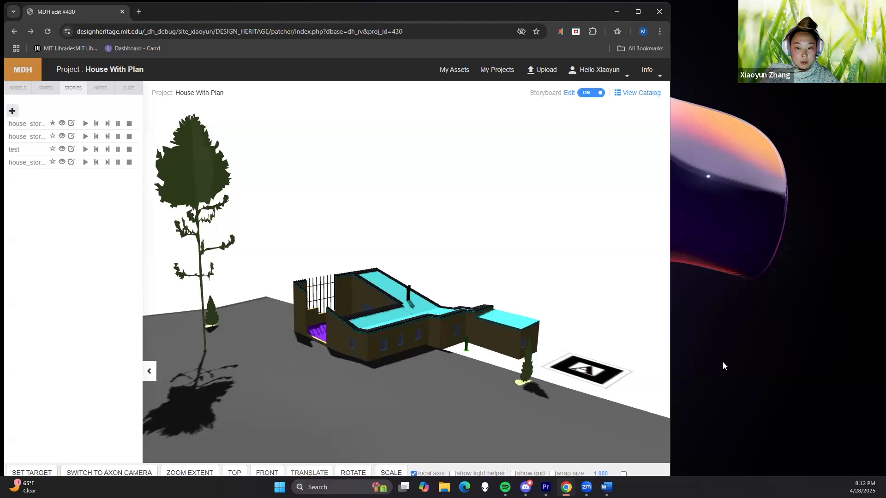
left_click(589, 94)
left_click_drag(274, 281, 350, 321)
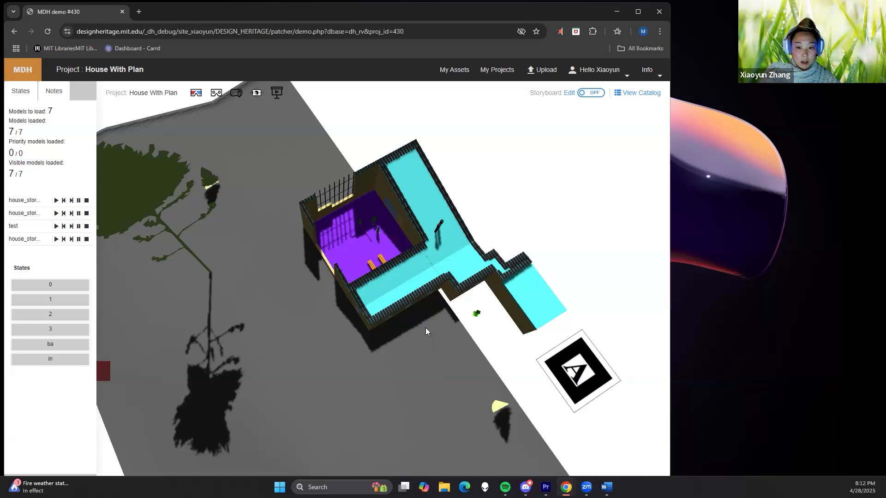
left_click(277, 93)
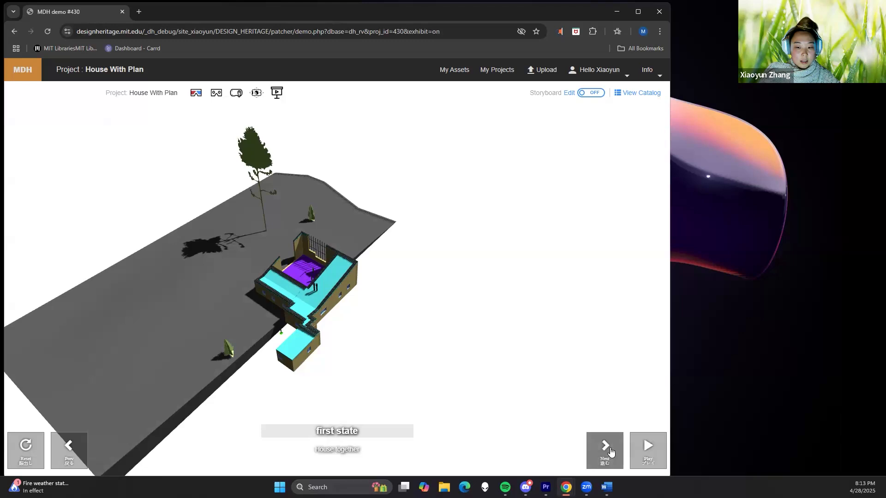
left_click(605, 448)
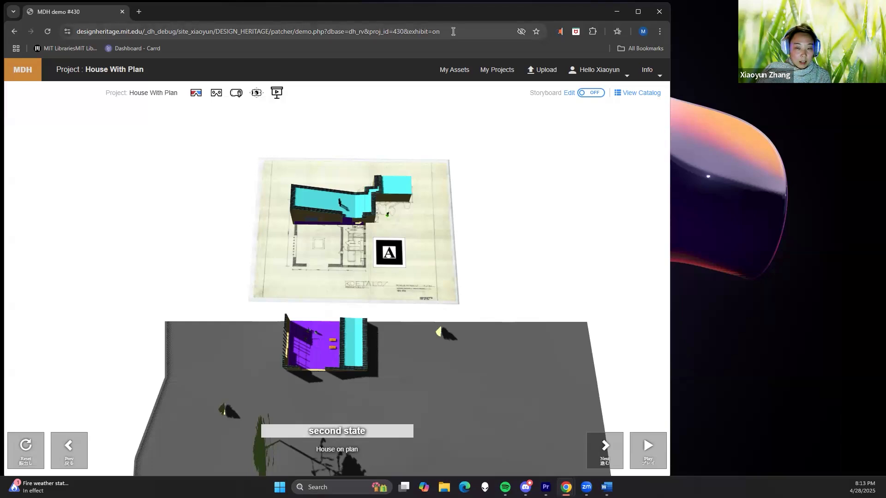
left_click(456, 32)
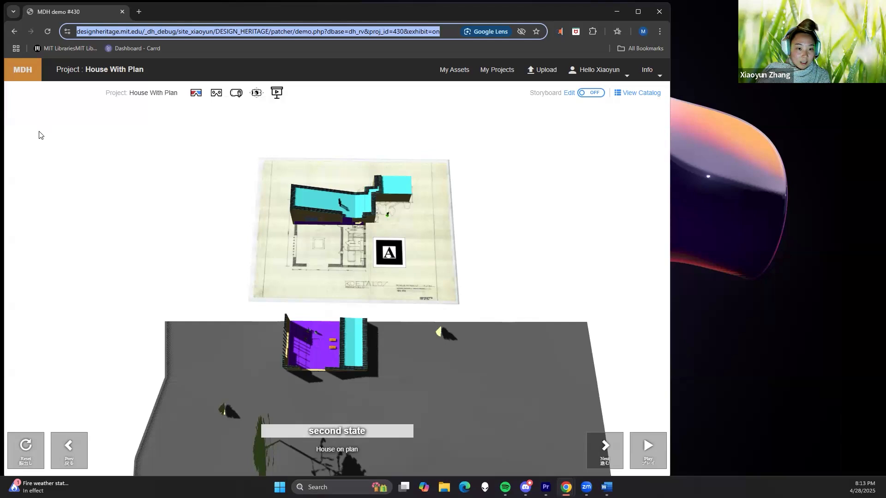
Try the Web AR mode from the demo view, check its page address, and return to the demo view
left_click(13, 32)
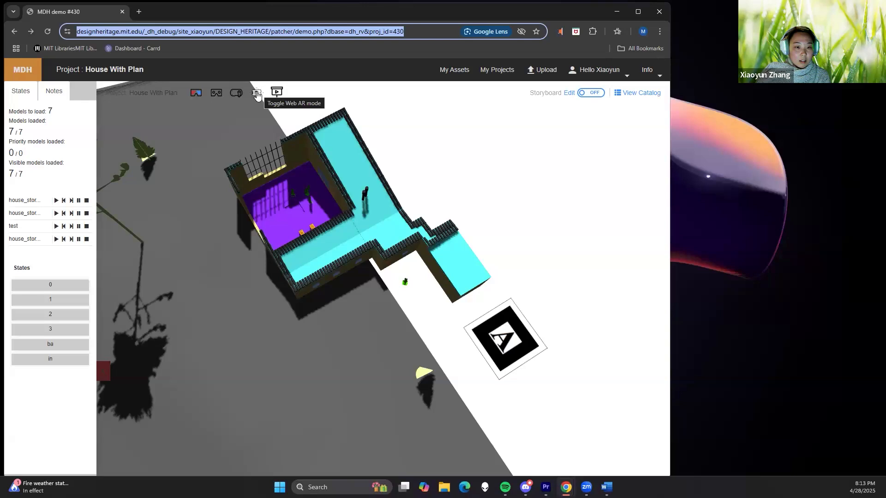
left_click(257, 93)
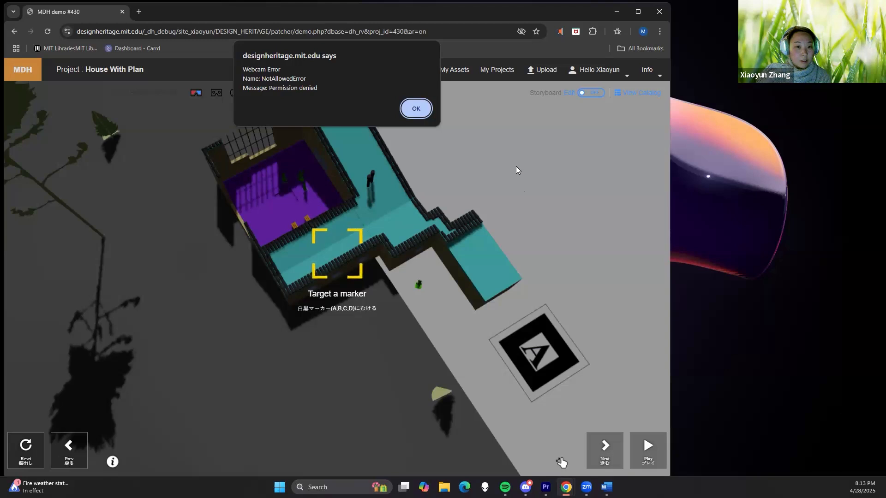
left_click(418, 113)
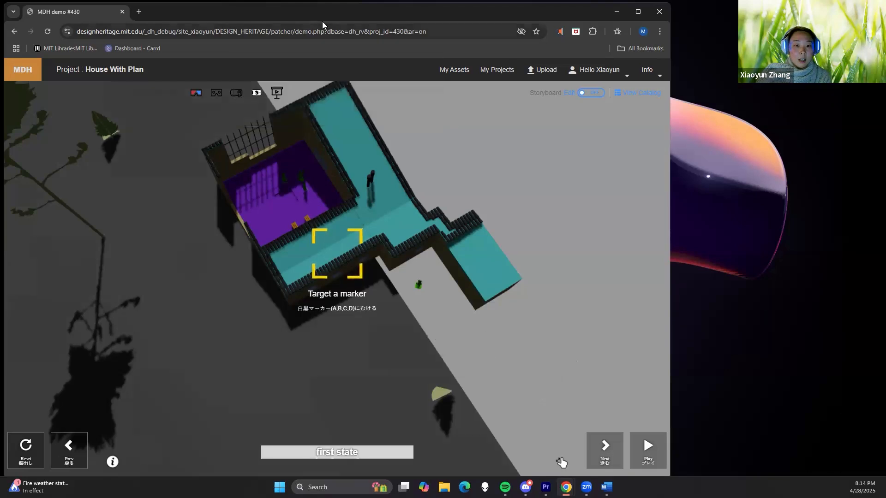
left_click(435, 34)
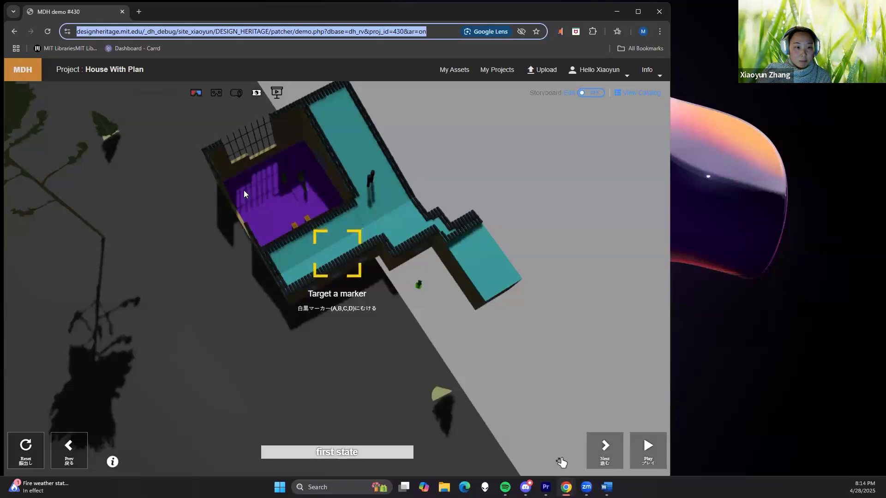
left_click(14, 32)
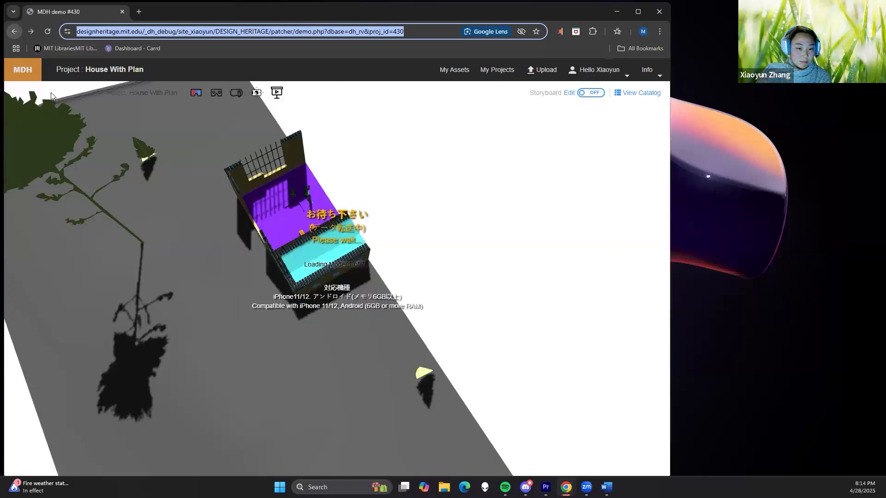
right_click_drag(437, 184, 456, 209)
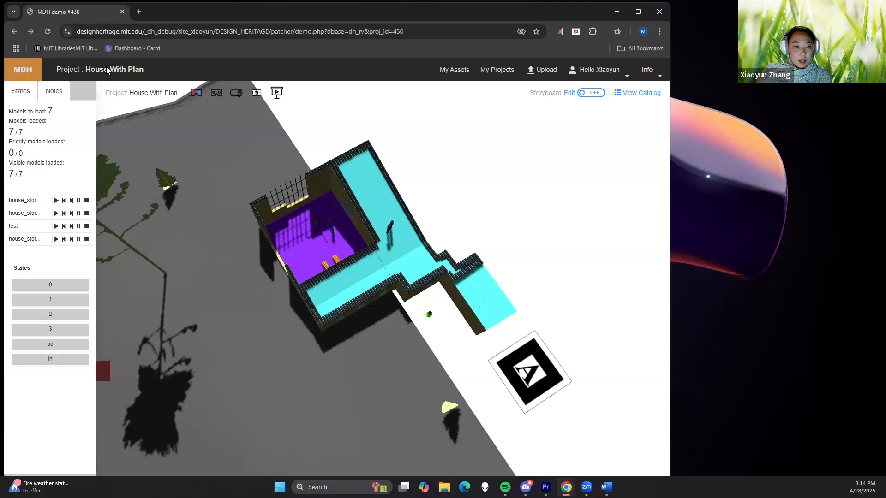
Reopen the story list with storyboard editing on, and hide the scene's grid and light helpers
left_click(590, 92)
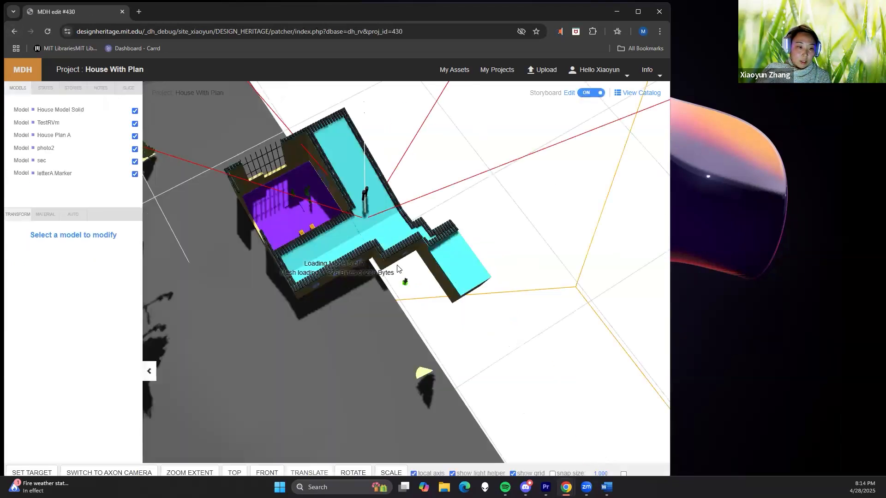
left_click(73, 88)
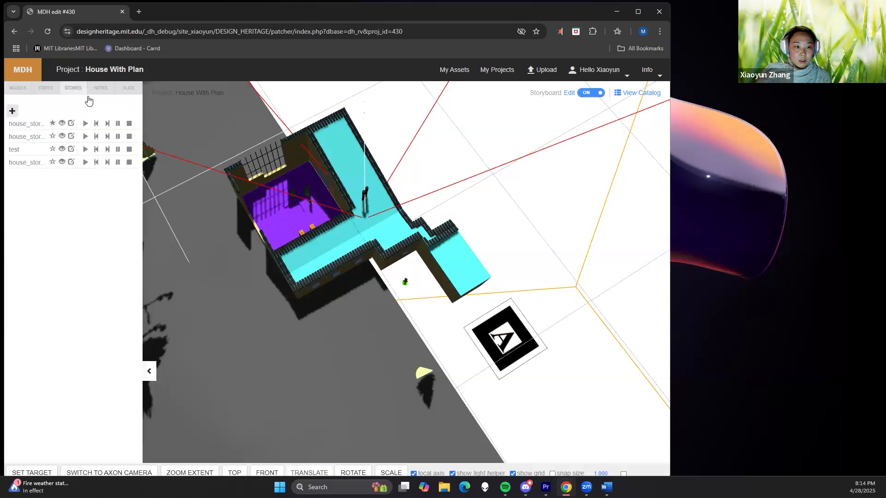
right_click_drag(388, 264, 401, 284)
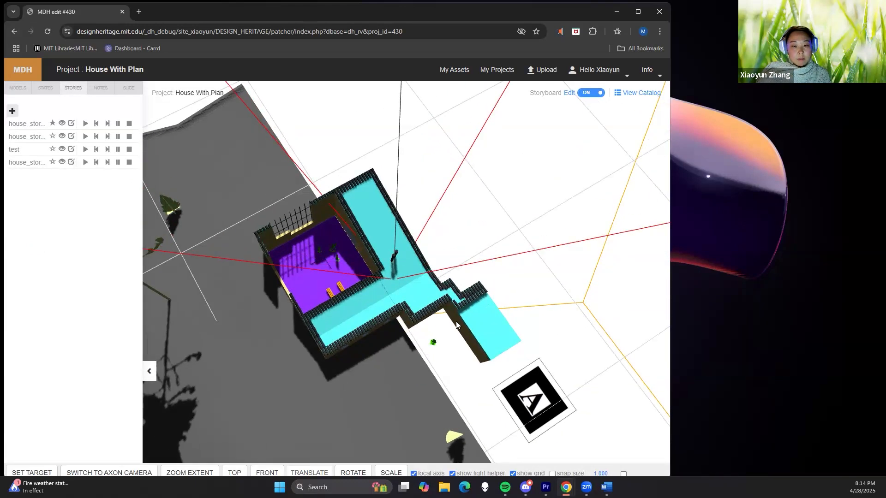
left_click(513, 473)
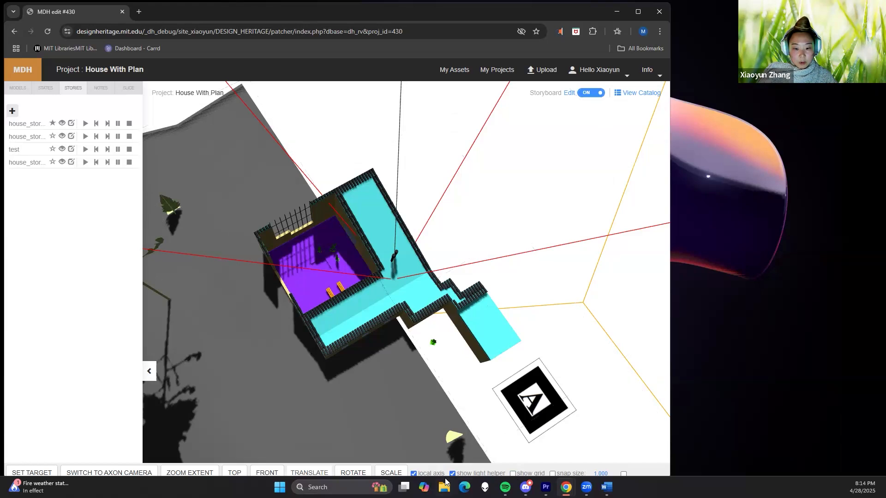
left_click(452, 473)
scroll(442, 264, "up", 2)
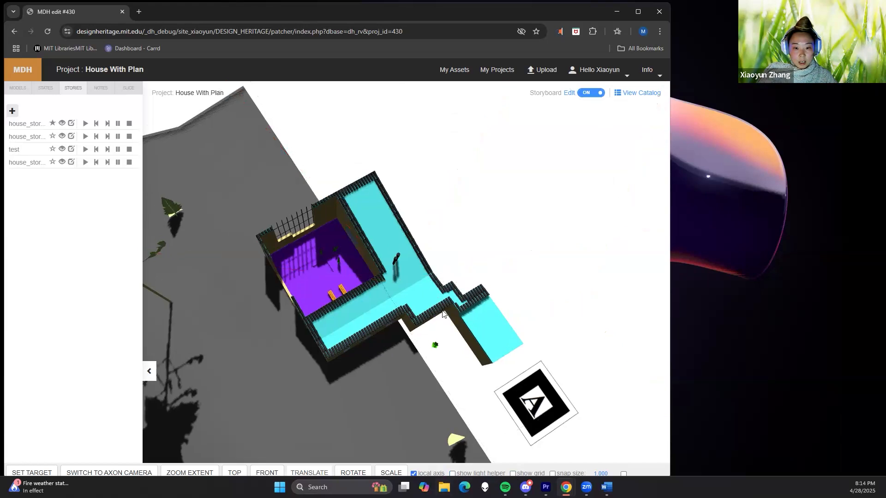
Restart the first story in the list and advance it to its third state
left_click_drag(442, 264, 484, 228)
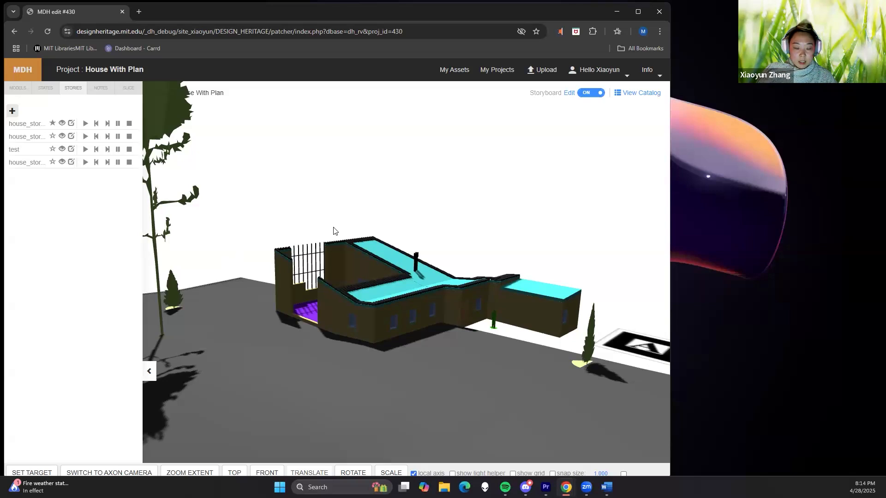
left_click_drag(440, 287, 429, 265)
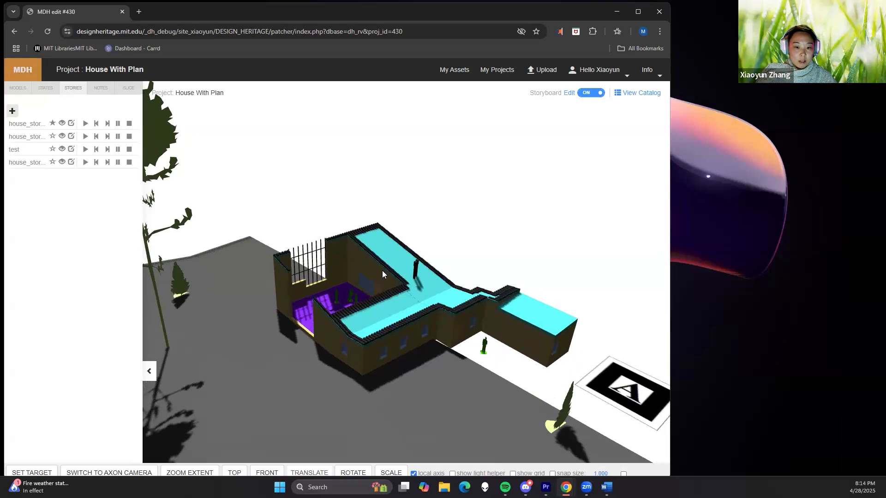
scroll(382, 270, "down", 2)
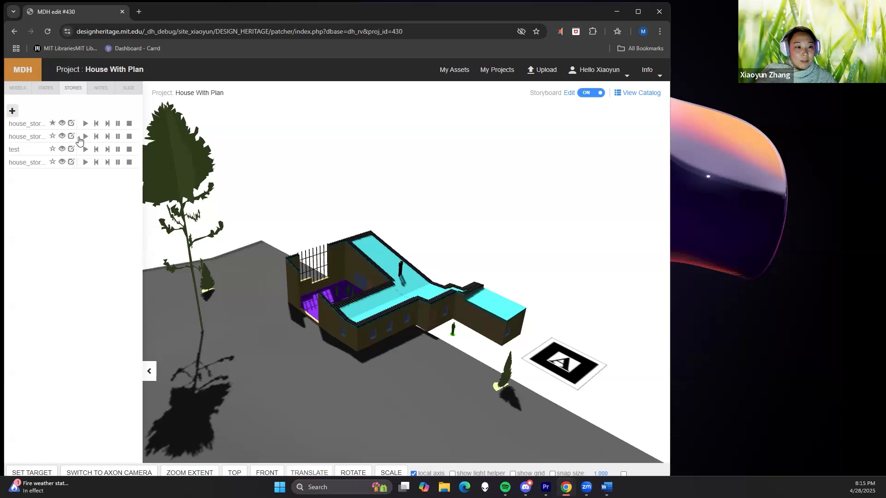
left_click(130, 125)
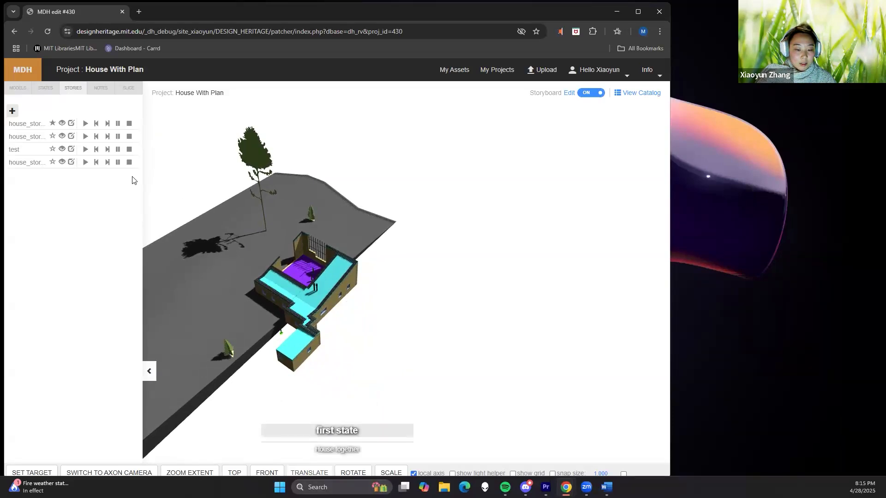
left_click(107, 124)
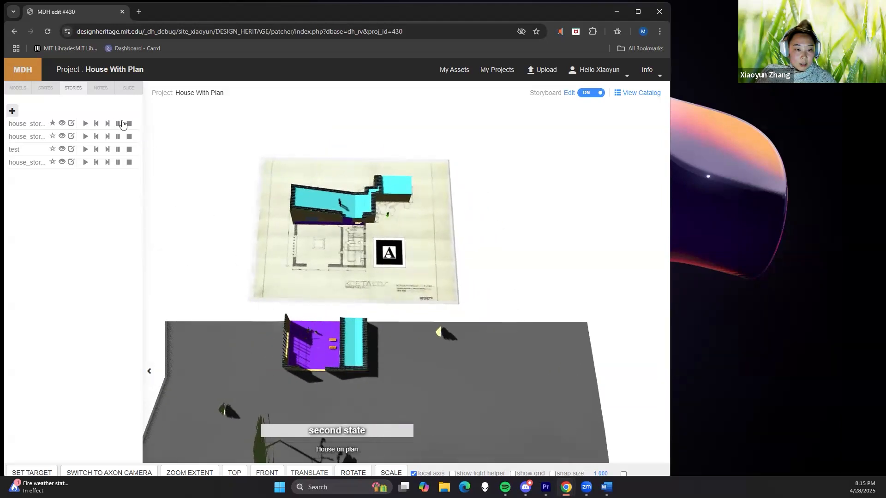
left_click(107, 123)
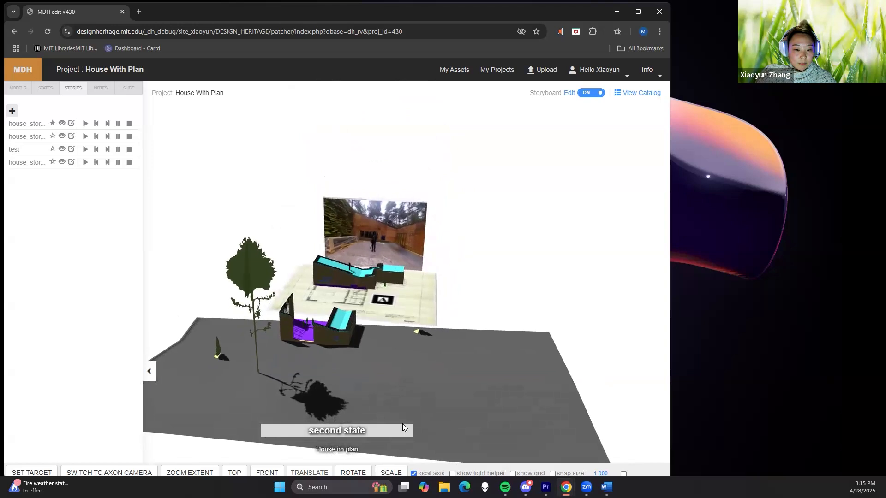
left_click(53, 124)
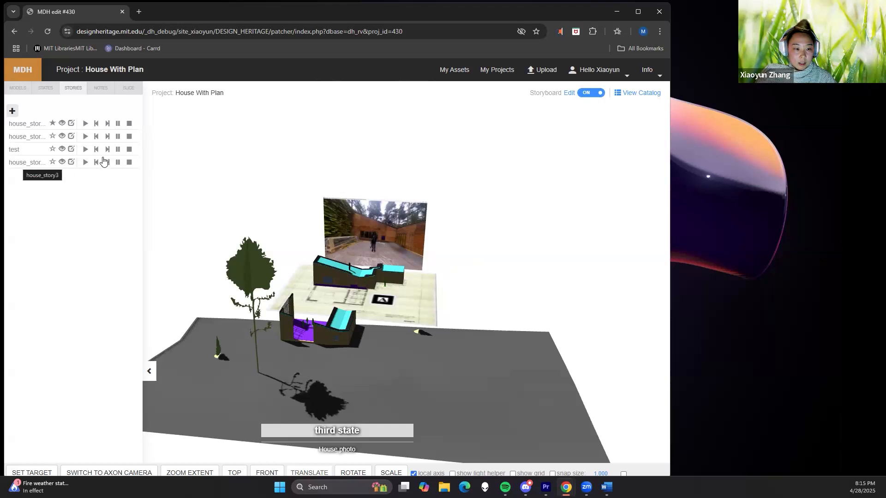
Preview house_story3 and star it as the project's default story
scroll(411, 277, "up", 1)
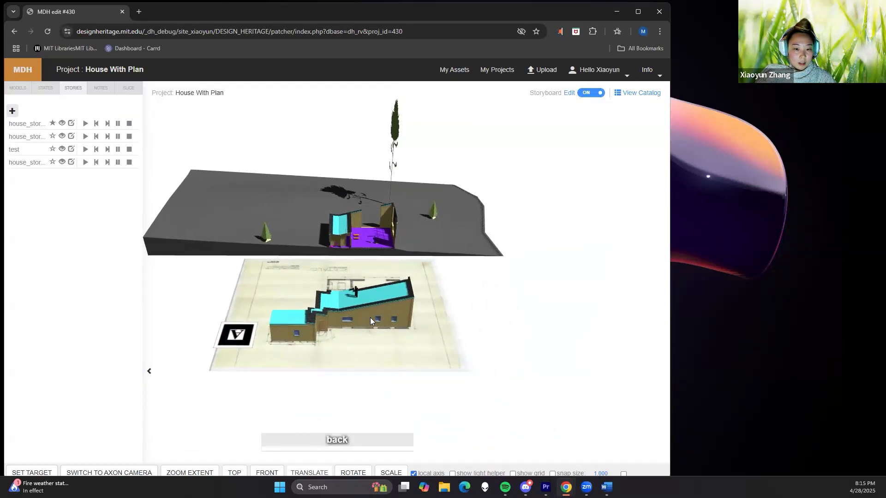
left_click(107, 164)
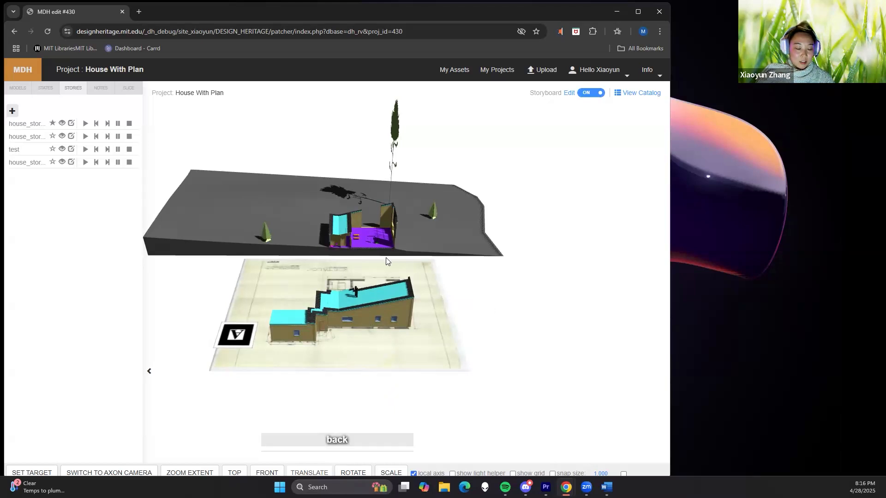
left_click(52, 162)
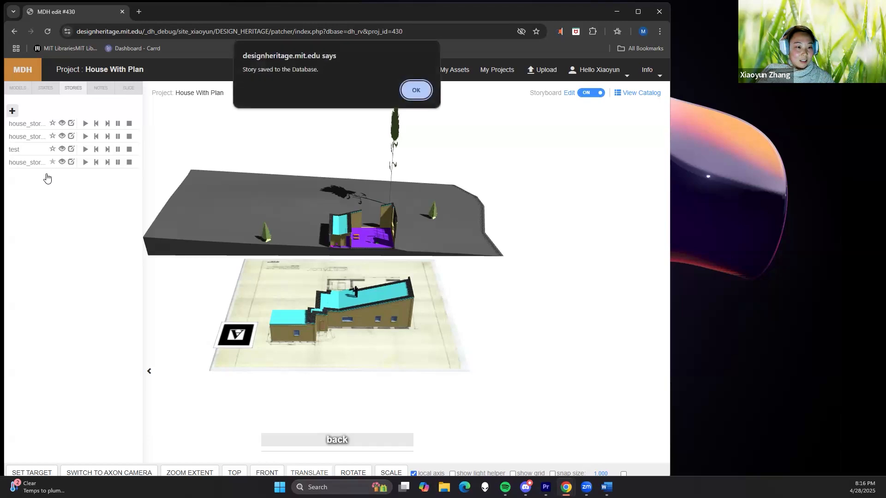
left_click(416, 90)
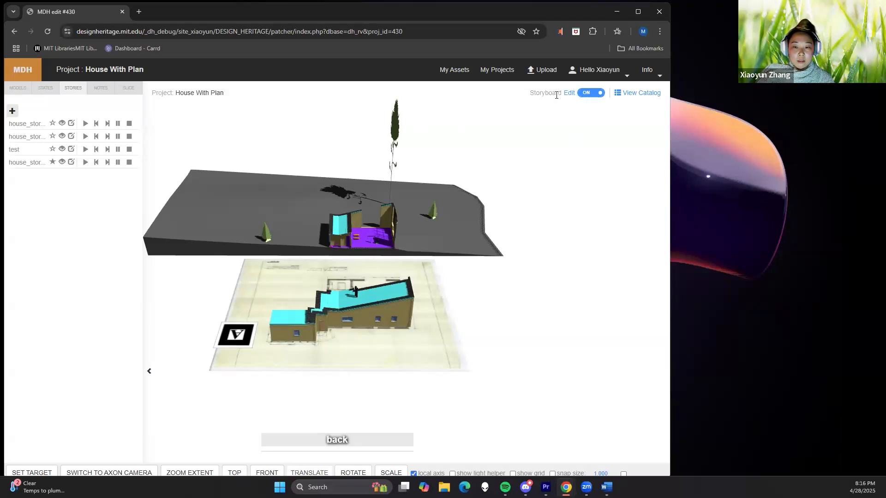
Turn off storyboard editing and view the newly starred story in exhibit mode, inspecting the full page address
left_click(596, 94)
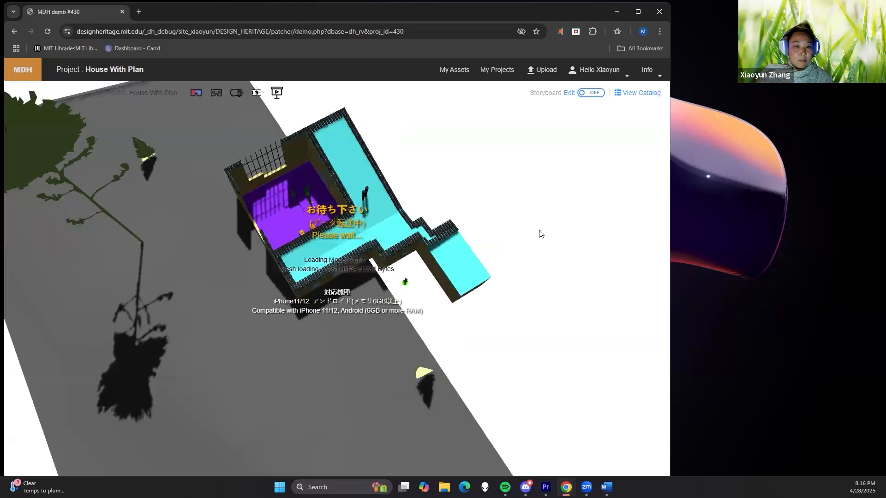
left_click(276, 95)
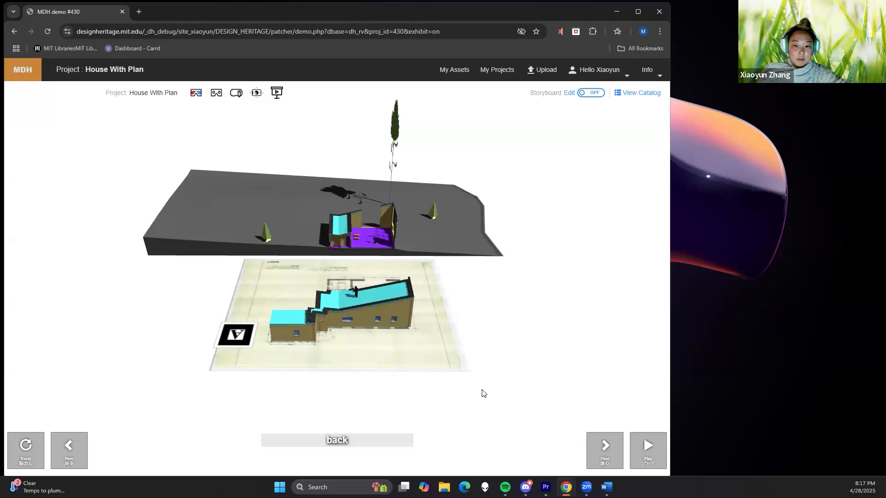
left_click(447, 34)
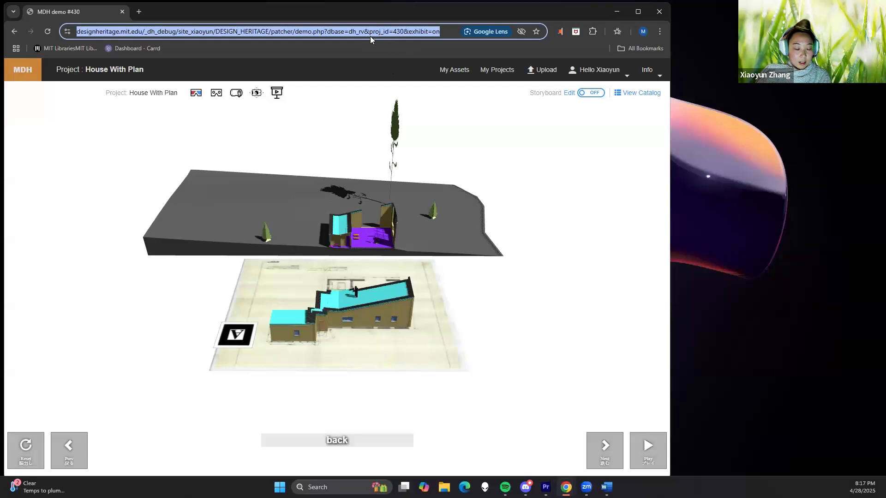
left_click(443, 33)
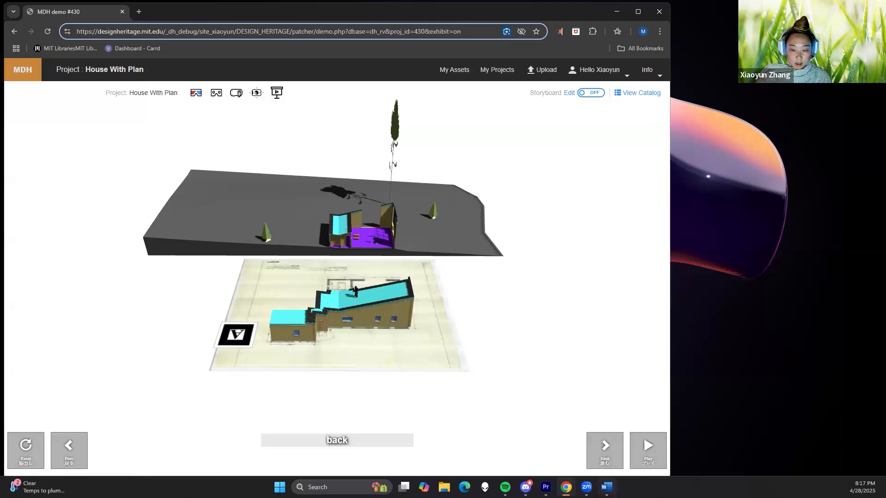
Switch to the blank Word document and write the URL parameter &storyname=house_story1
left_click(607, 487)
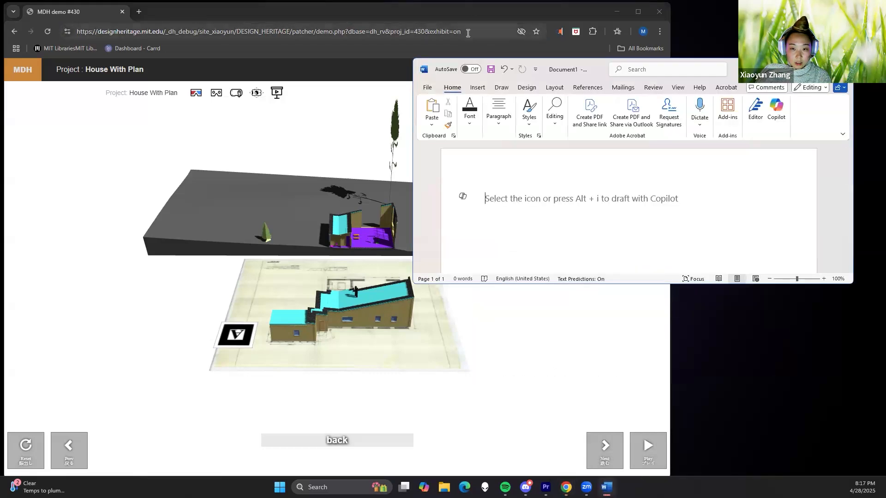
left_click(472, 32)
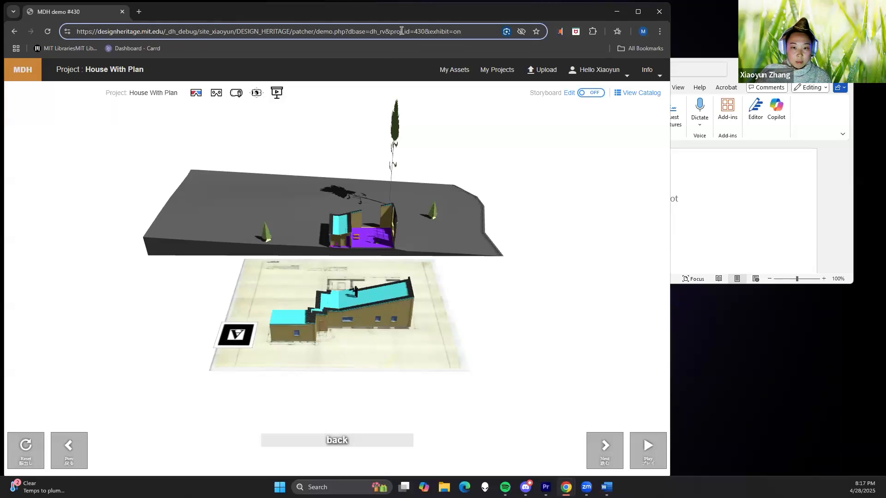
left_click(693, 202)
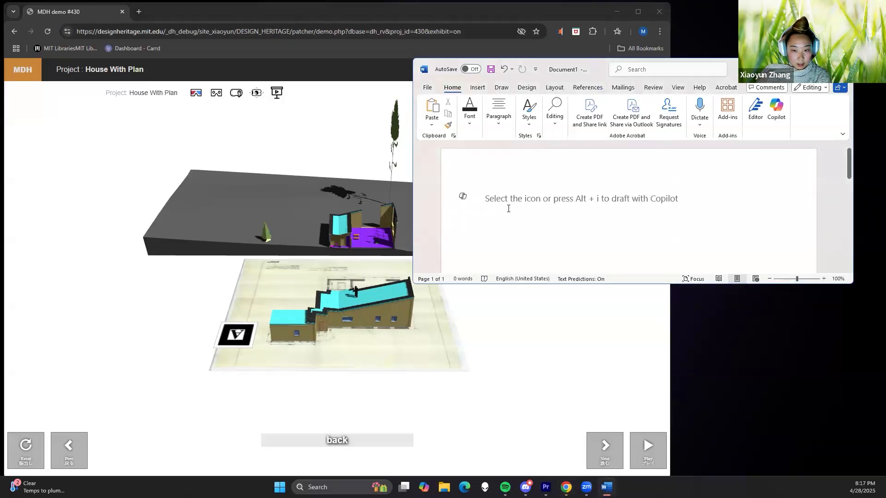
type("&stp")
type("r")
key("BackSpace")
key("BackSpace")
type("or")
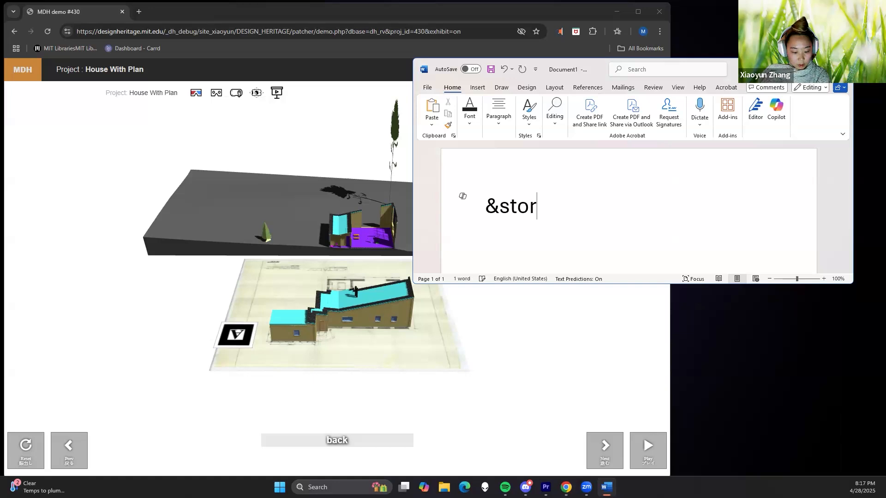
type("yname=house_story1")
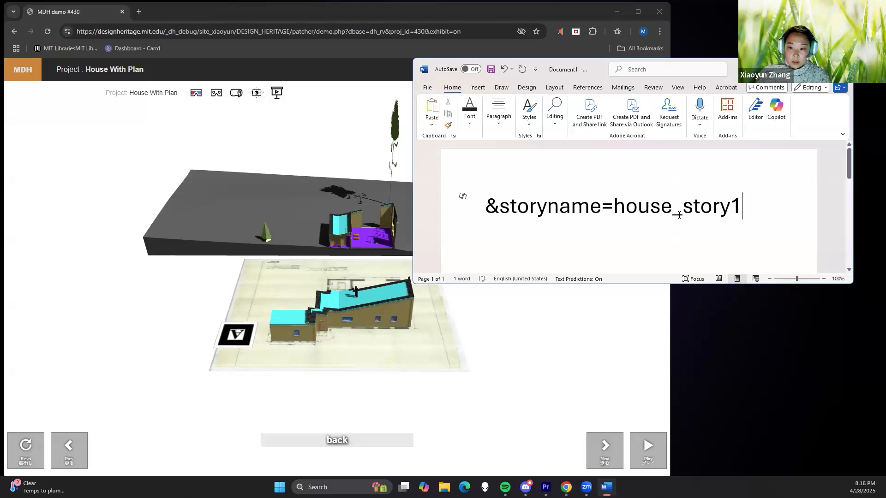
Examine the parts of the written URL parameter, highlighting the underscore, the story name and its number
left_click_drag(678, 210, 675, 211)
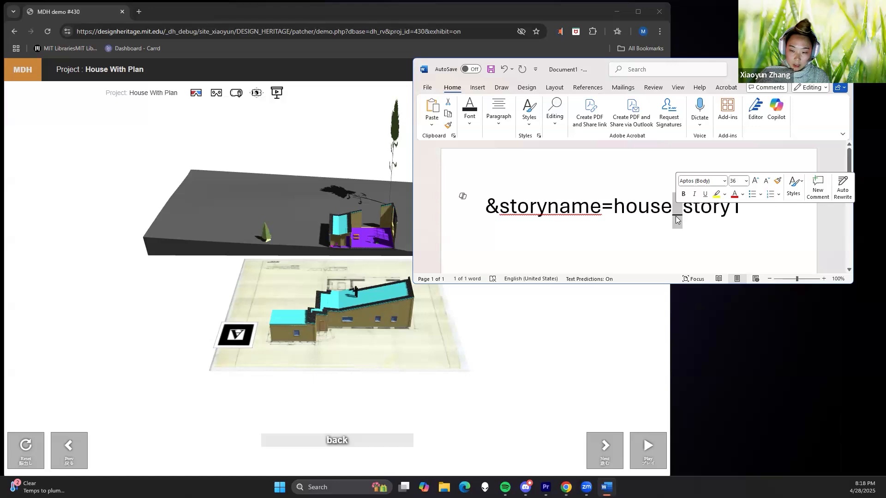
left_click(660, 208)
left_click_drag(680, 209, 658, 211)
double_click(695, 210)
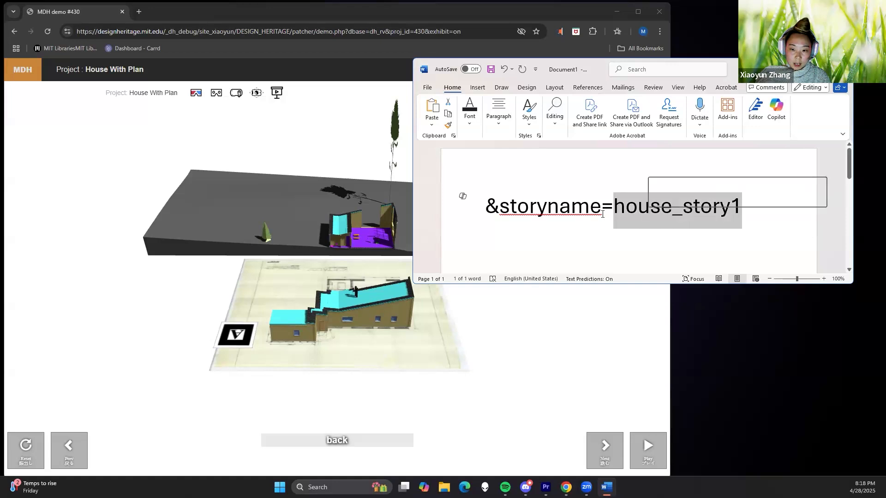
left_click(597, 213)
left_click(678, 207)
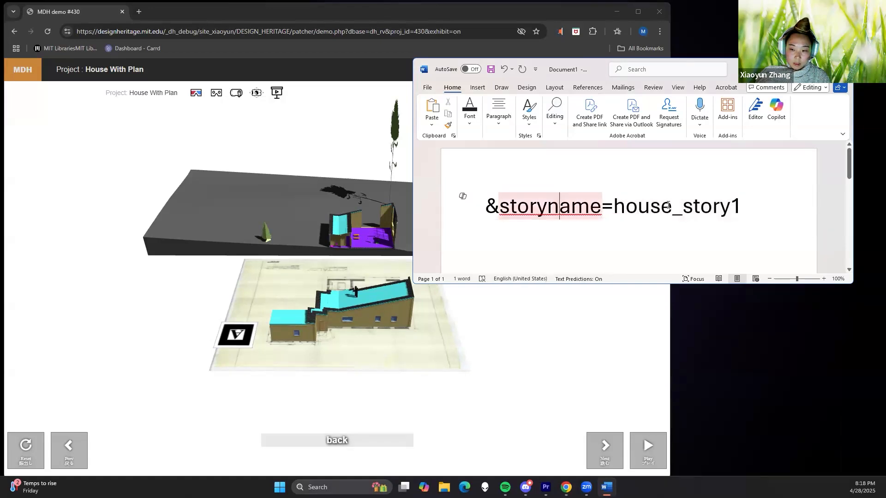
left_click_drag(675, 208, 683, 208)
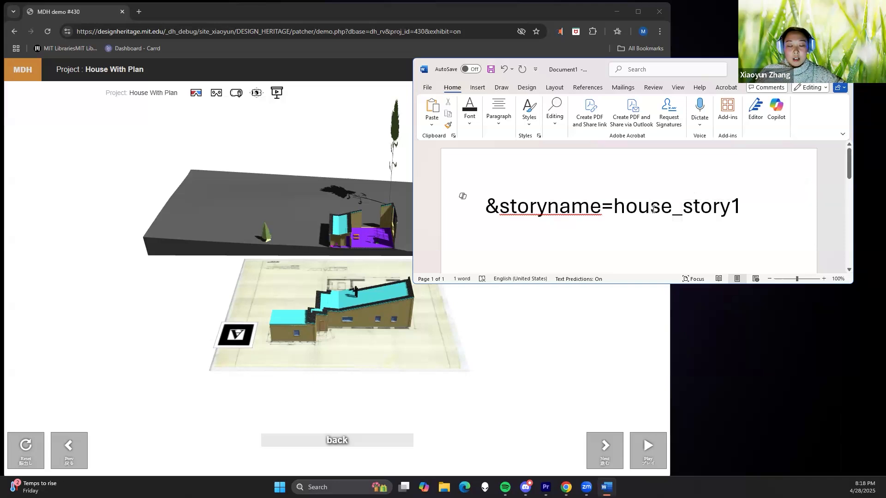
left_click_drag(678, 212, 673, 216)
left_click(673, 216)
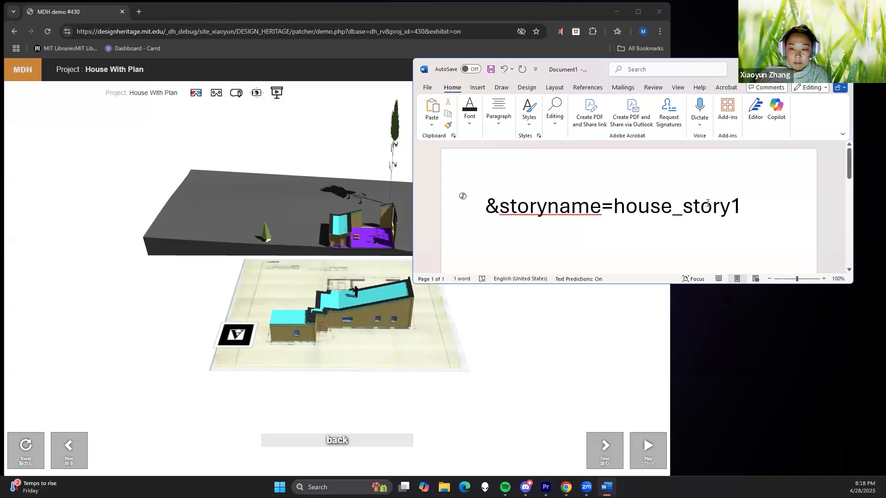
left_click_drag(738, 206, 731, 207)
Copy &storyname=house_story1 from Word to the end of the exhibit page's address in Chrome, after exhibit=on, and load that page
left_click_drag(488, 207, 740, 205)
key("ctrl+c")
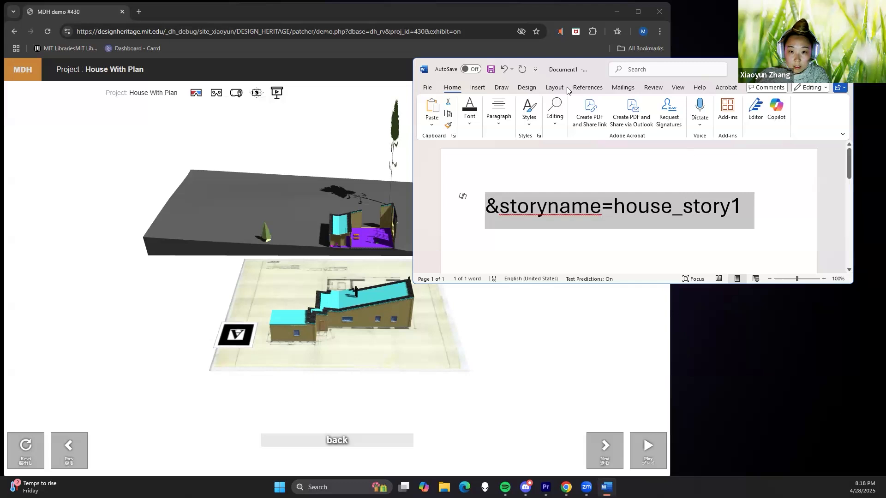
left_click(478, 33)
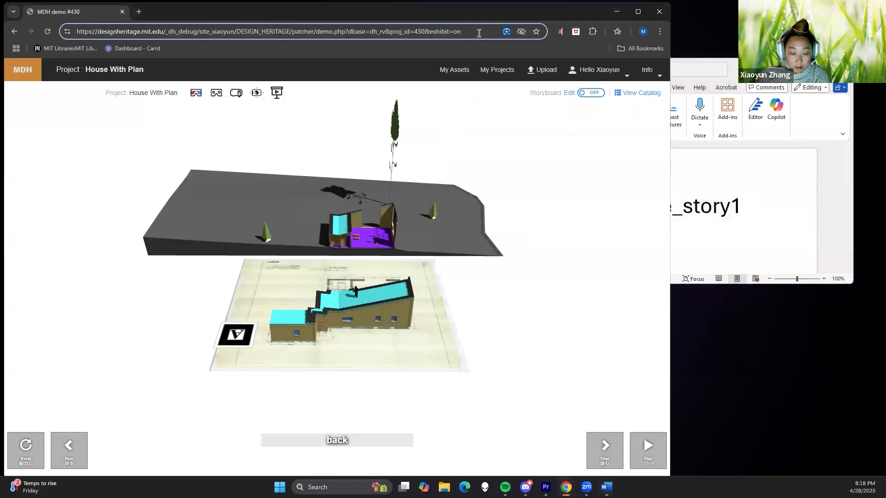
key("ctrl+v")
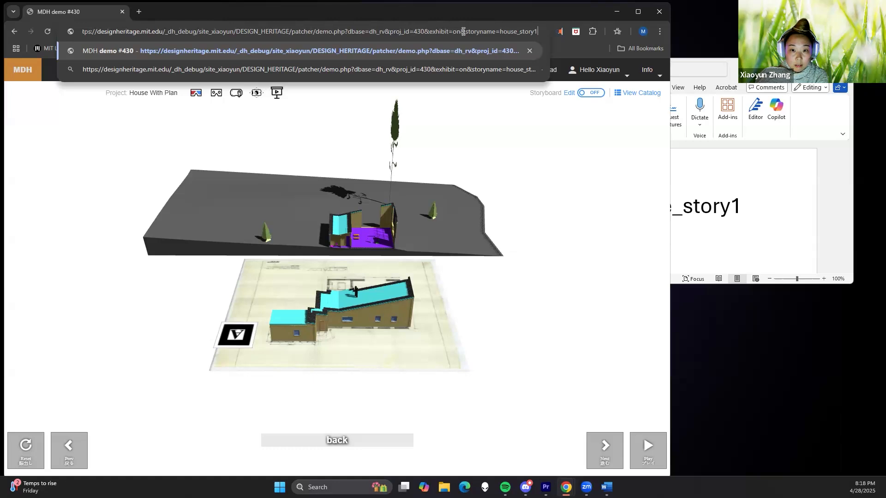
key("Return")
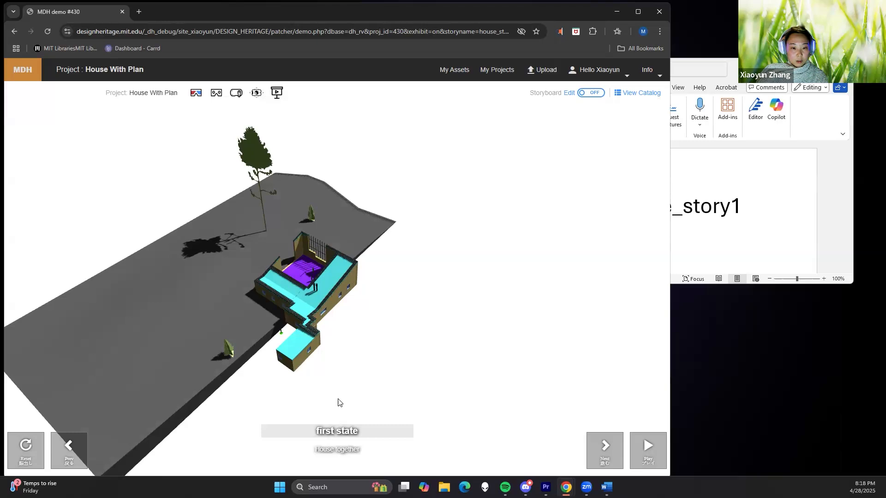
left_click(423, 33)
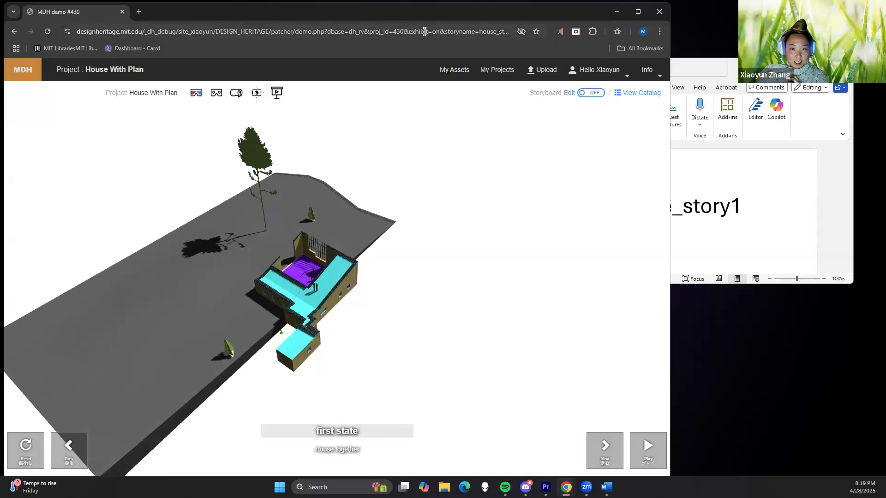